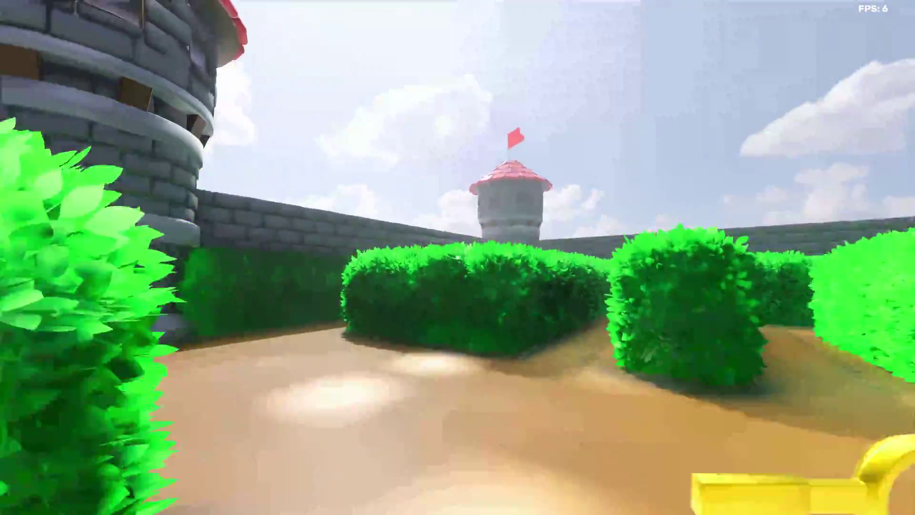
pyautogui.press('w')
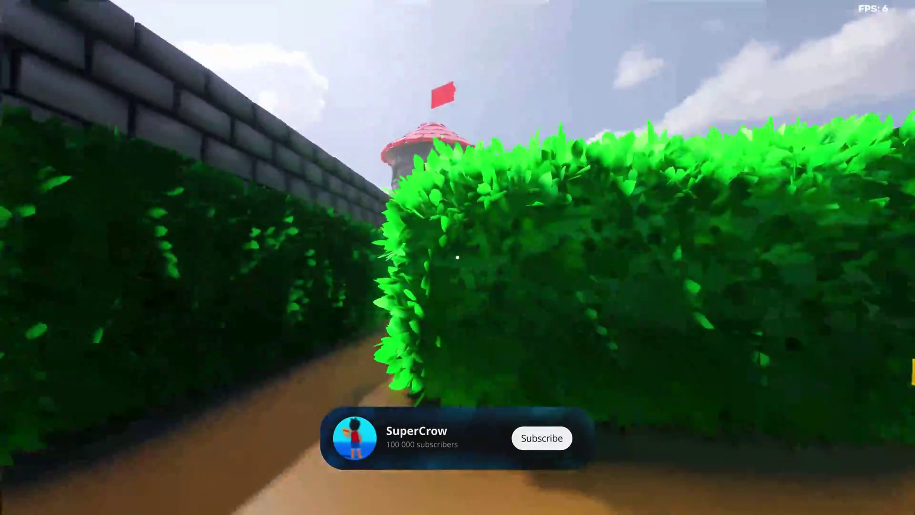
pyautogui.press('w')
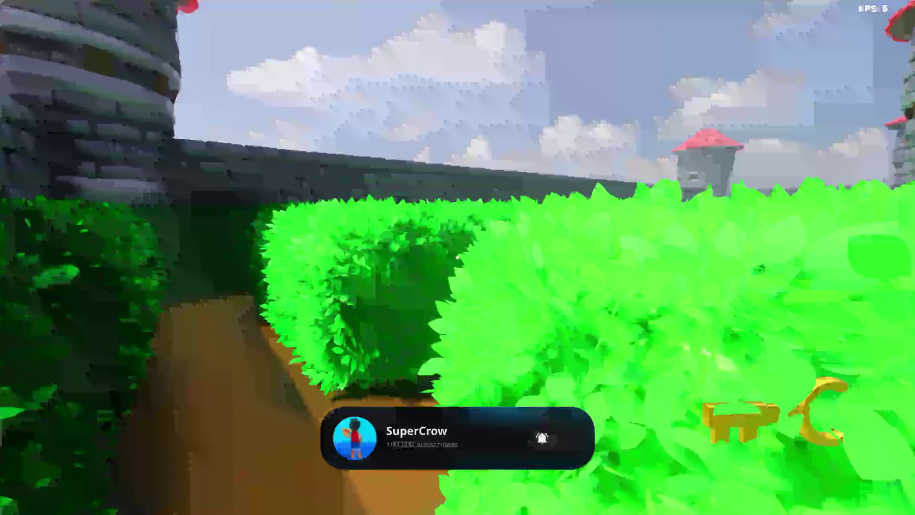
pyautogui.press('w')
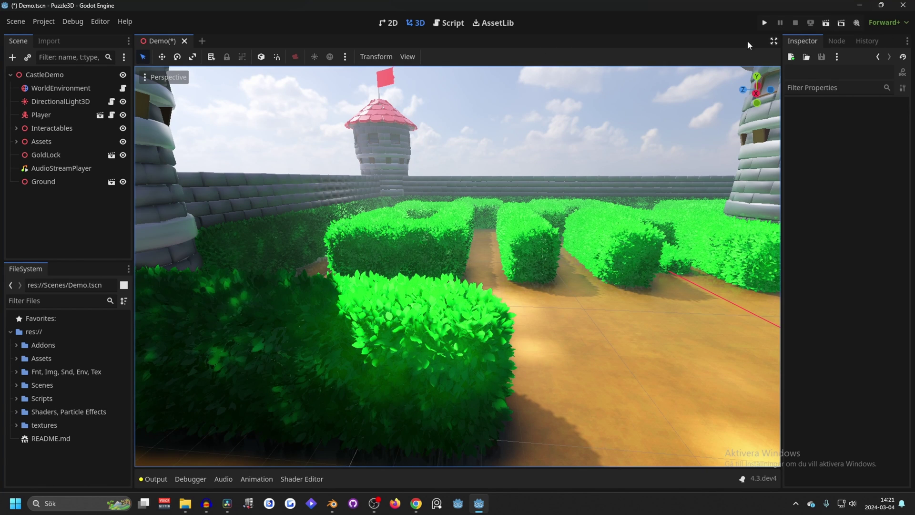
# Open the project settings and find the editor's Movie Writer section by filtering for "movie".
pyautogui.click(44, 22)
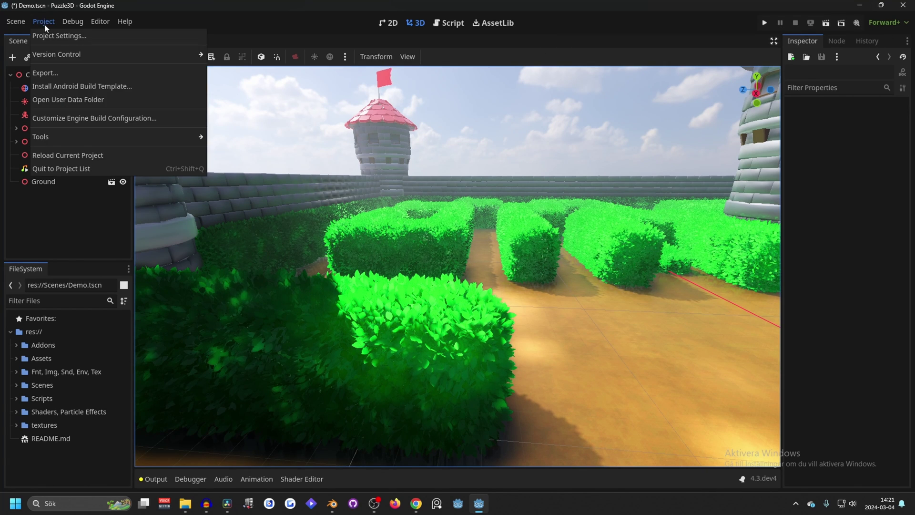
pyautogui.click(57, 36)
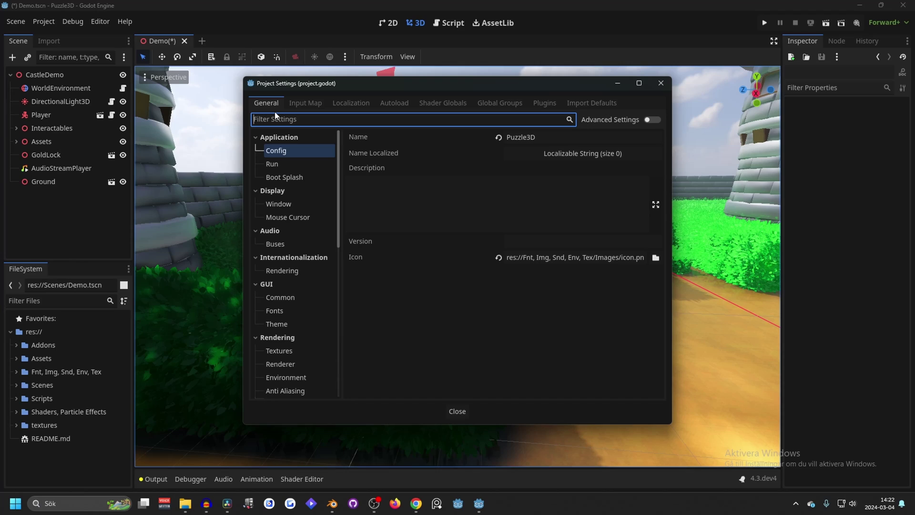
pyautogui.write('movie')
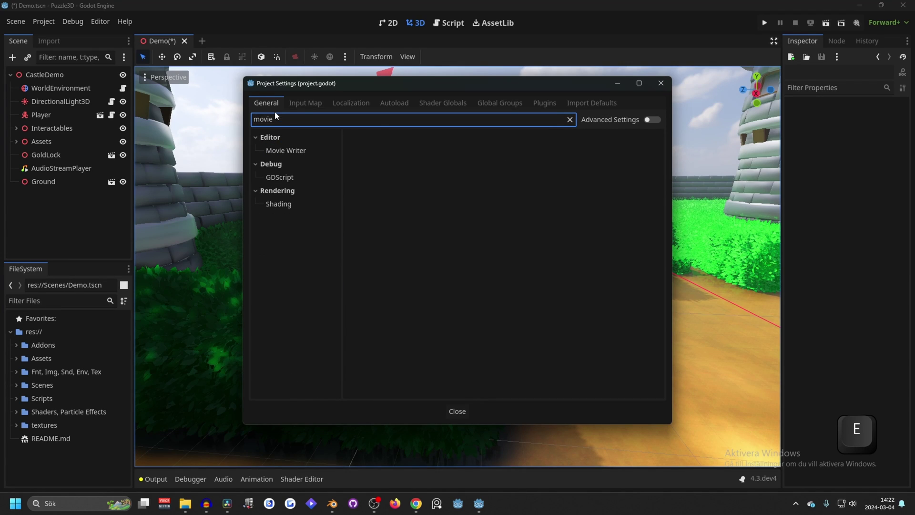
pyautogui.click(287, 152)
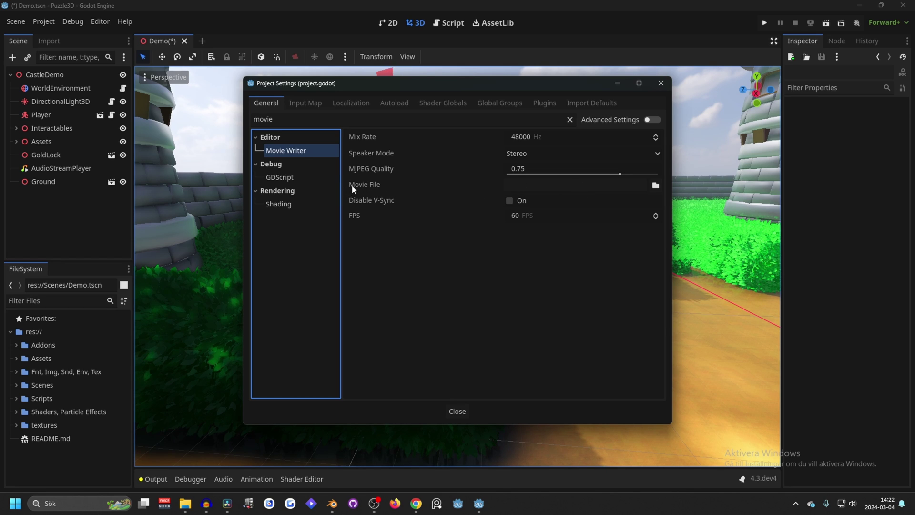
# Set the Movie Writer's movie file to Test1.avi inside a new project folder named Movies.
pyautogui.click(656, 186)
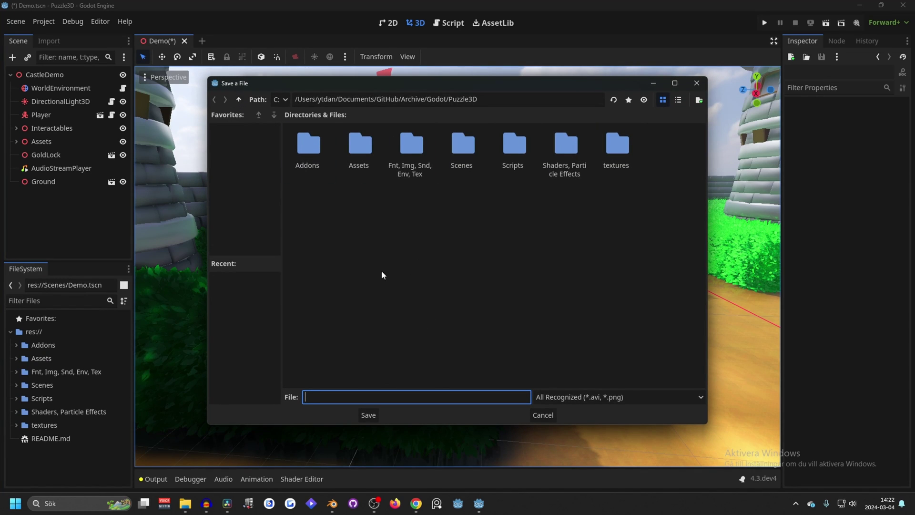
pyautogui.rightClick(409, 222)
pyautogui.click(404, 224)
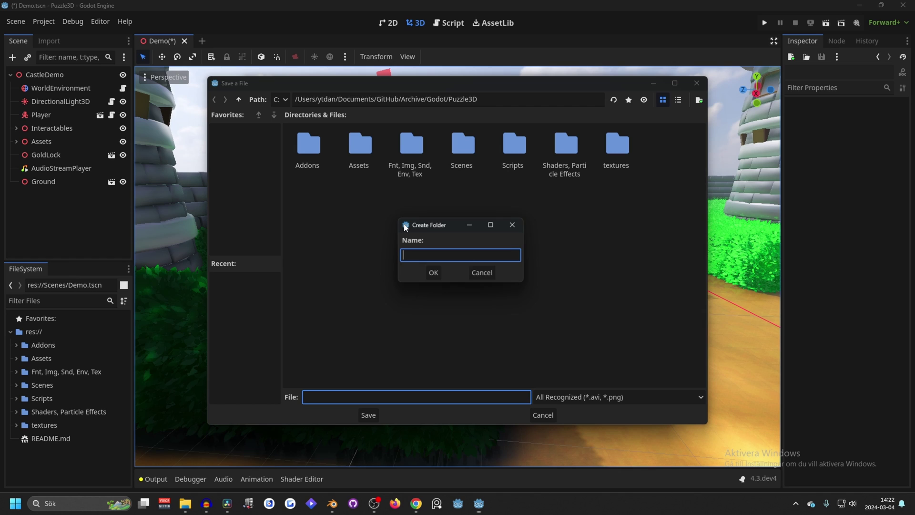
pyautogui.write('Movies')
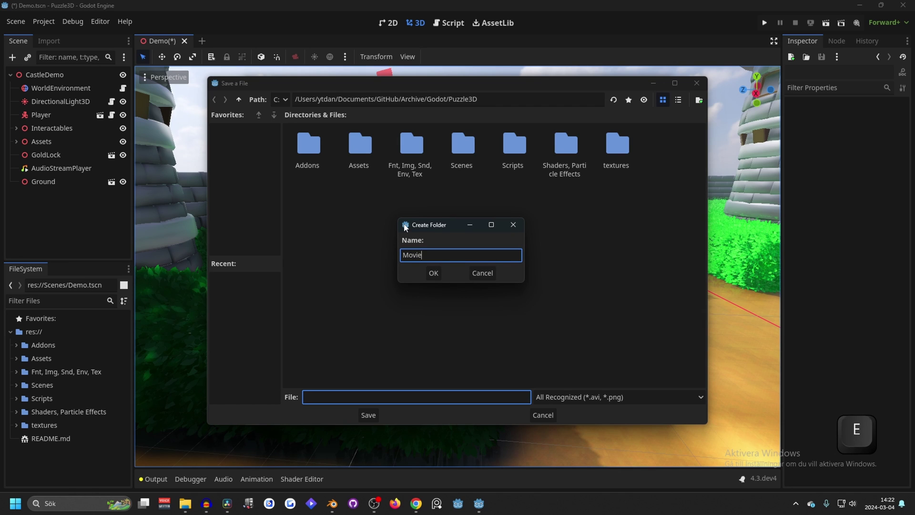
pyautogui.press('Return')
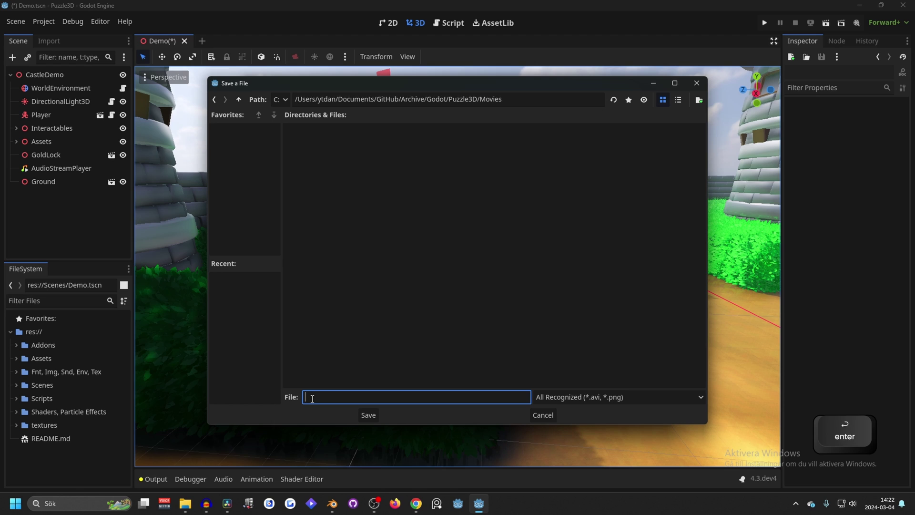
pyautogui.write('Test')
pyautogui.press('Return')
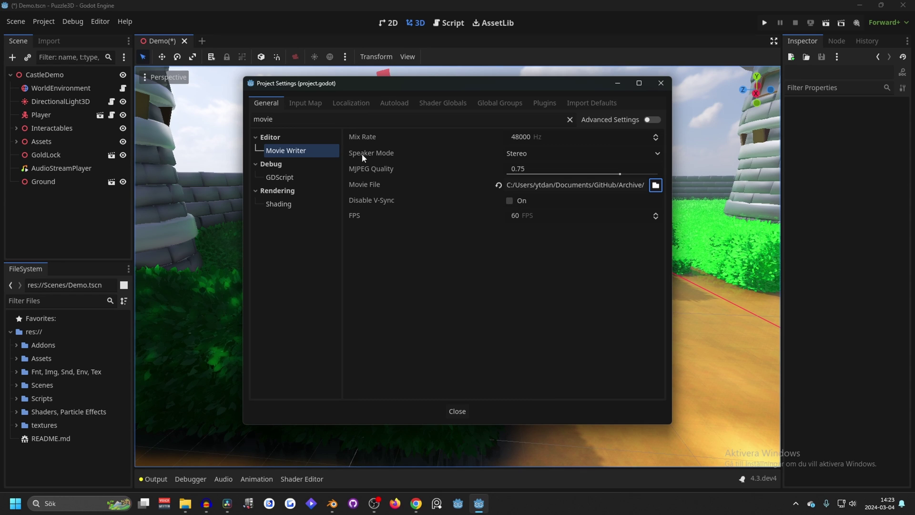
# Review the Speaker Mode options and the Mix Rate and MJPEG Quality settings, and close the project settings.
pyautogui.click(510, 154)
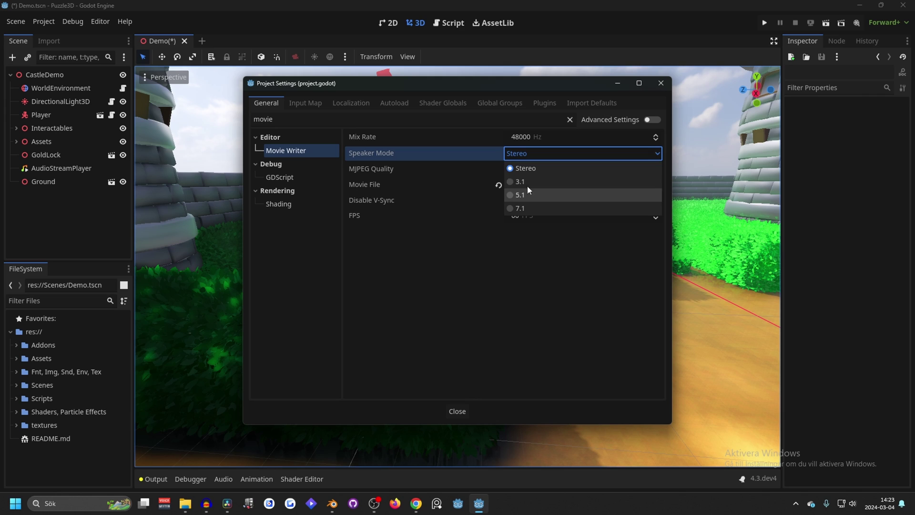
pyautogui.click(533, 153)
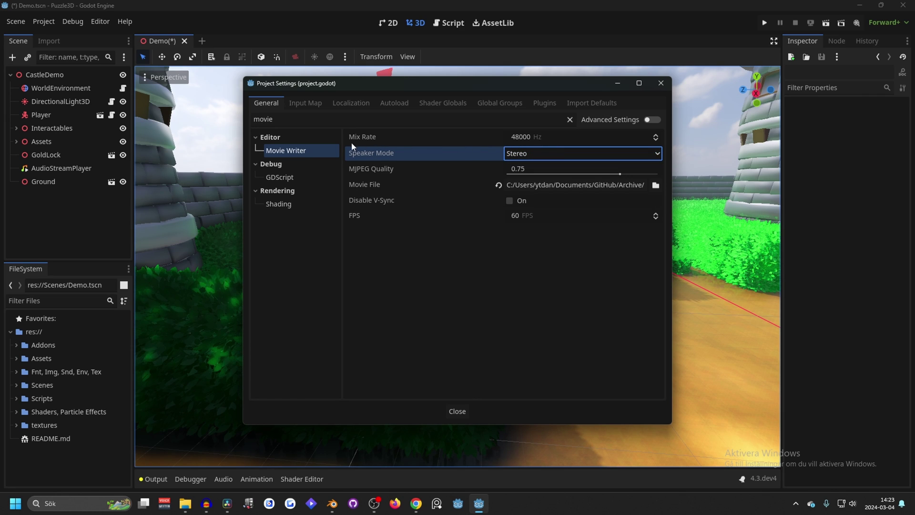
pyautogui.moveTo(359, 138)
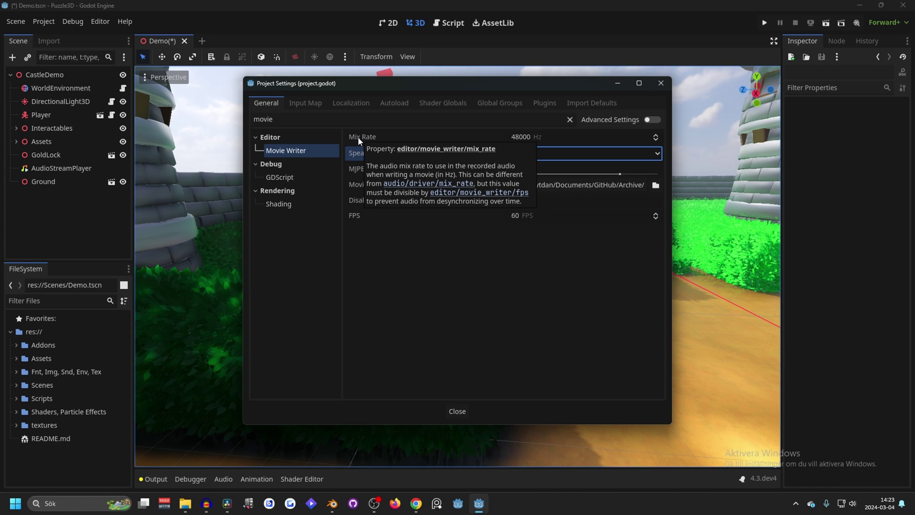
pyautogui.moveTo(364, 170)
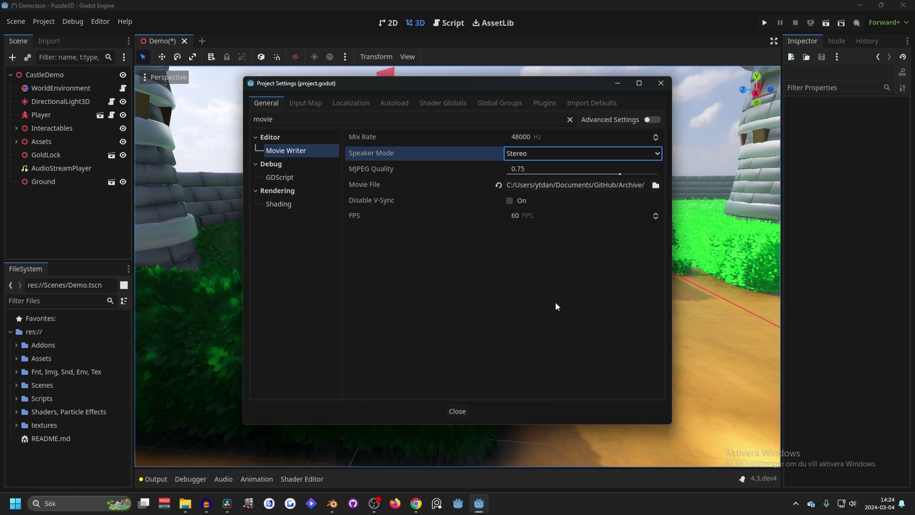
pyautogui.click(662, 84)
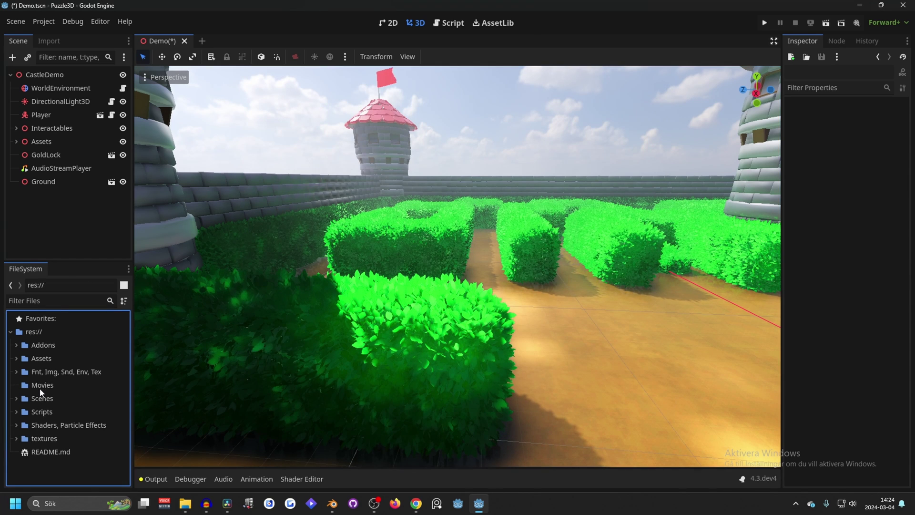
# Enable Movie Maker mode and run the project.
pyautogui.click(856, 24)
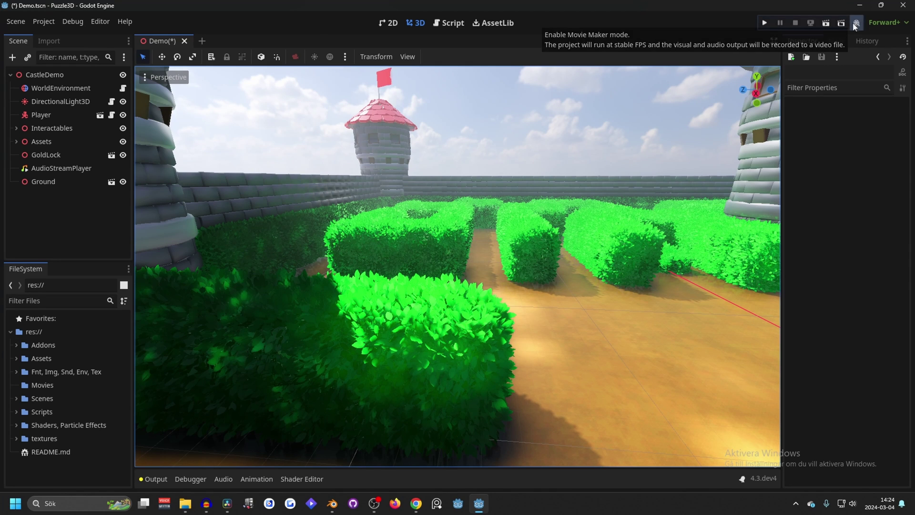
pyautogui.click(768, 24)
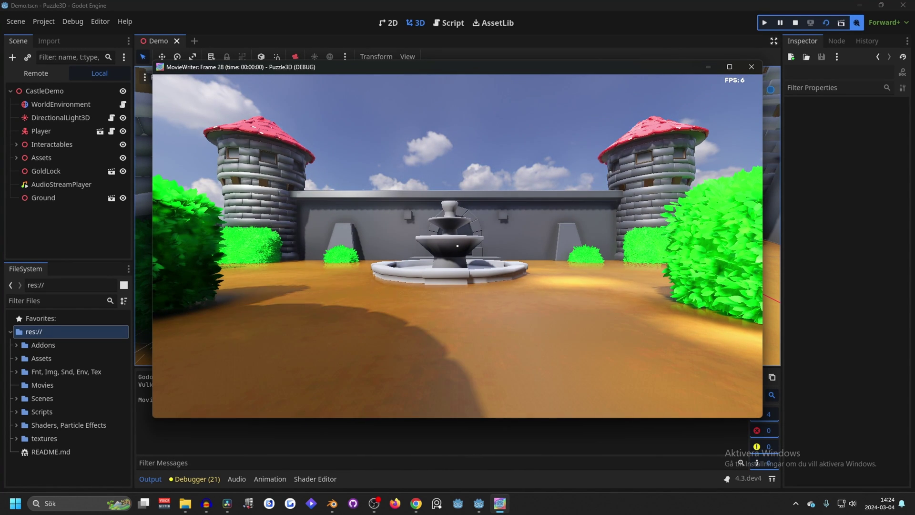
# Record gameplay by moving, sprinting and jumping the player around the courtyard fountain, and close the running game.
pyautogui.press('w')
pyautogui.press('d')
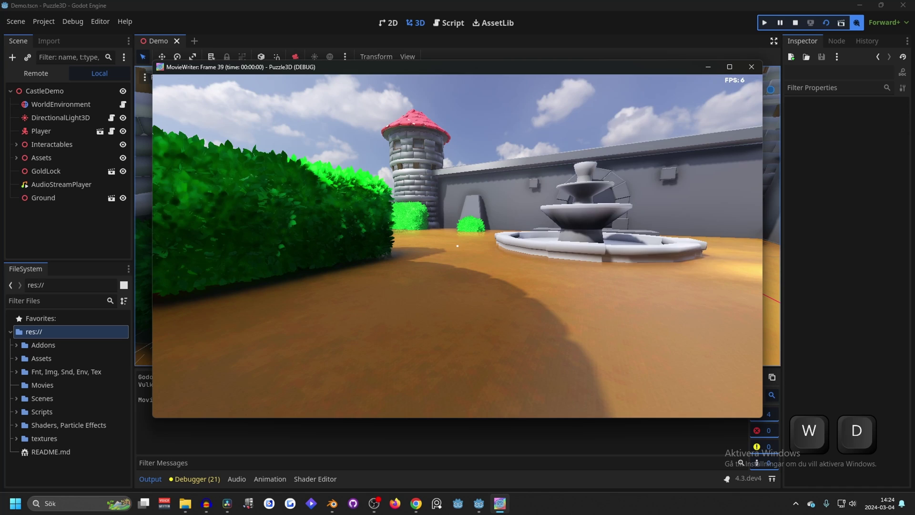
pyautogui.press('shift')
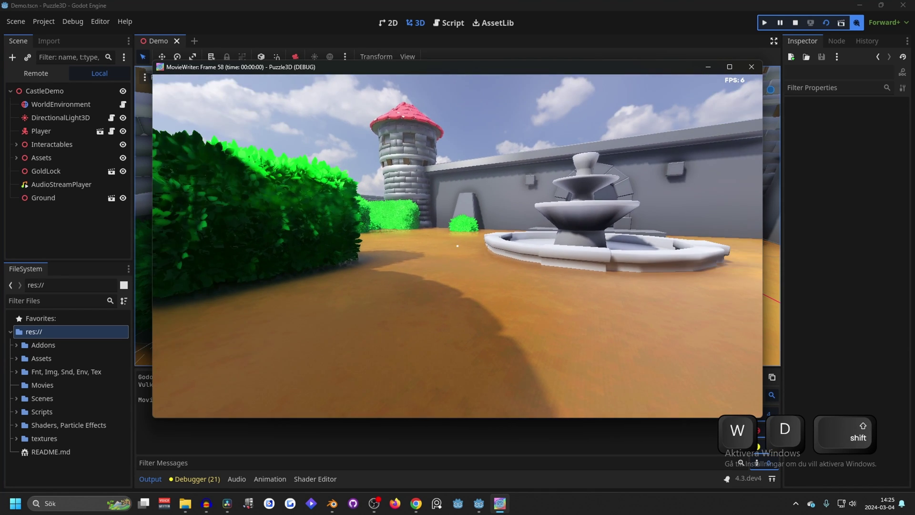
pyautogui.press('a')
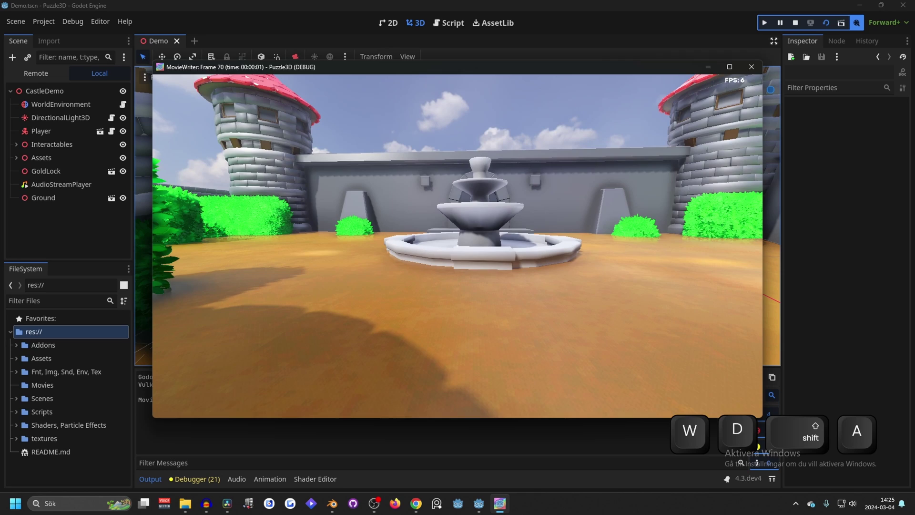
pyautogui.press('space')
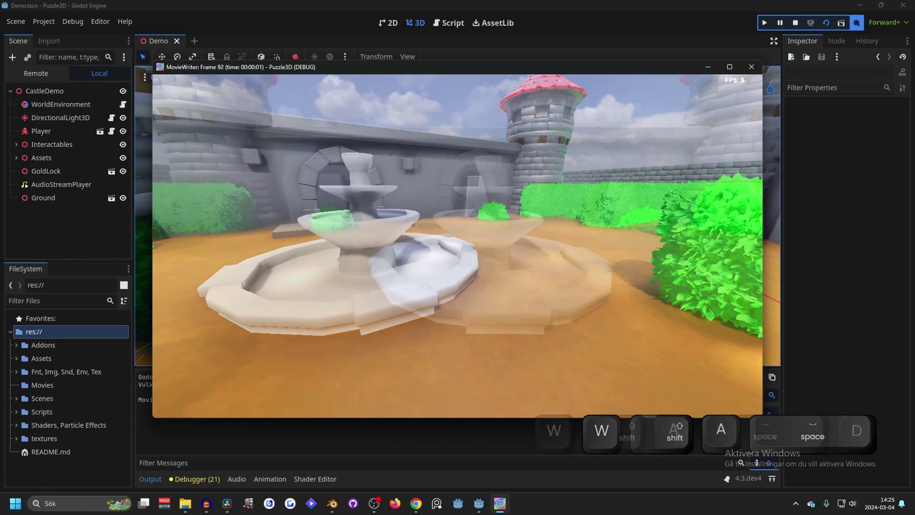
pyautogui.press('d')
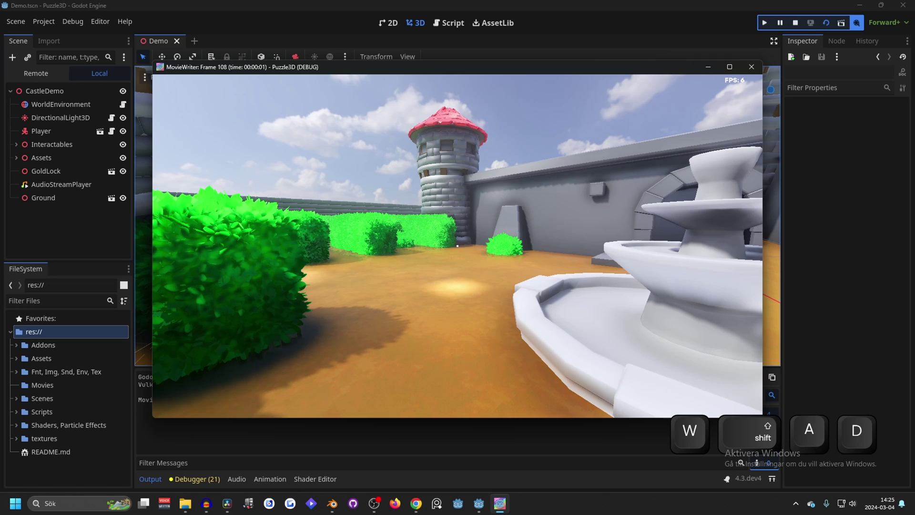
pyautogui.press('space')
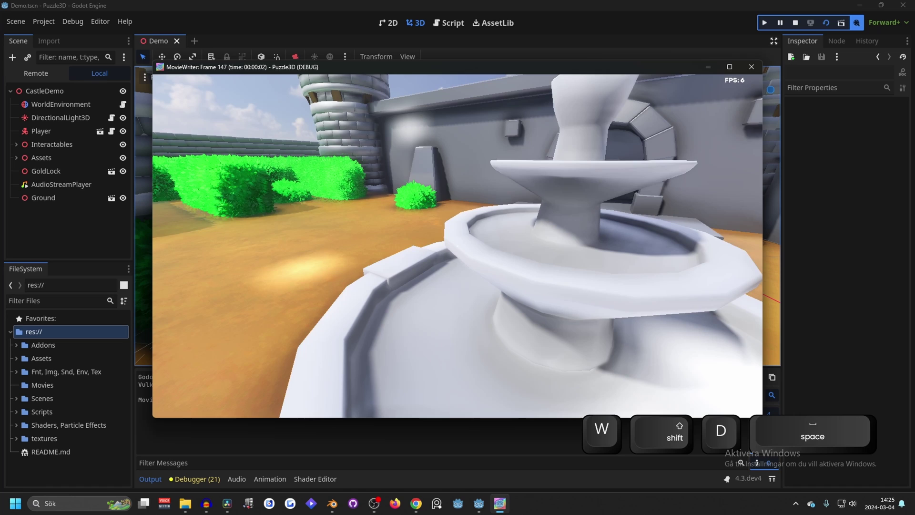
pyautogui.press('a')
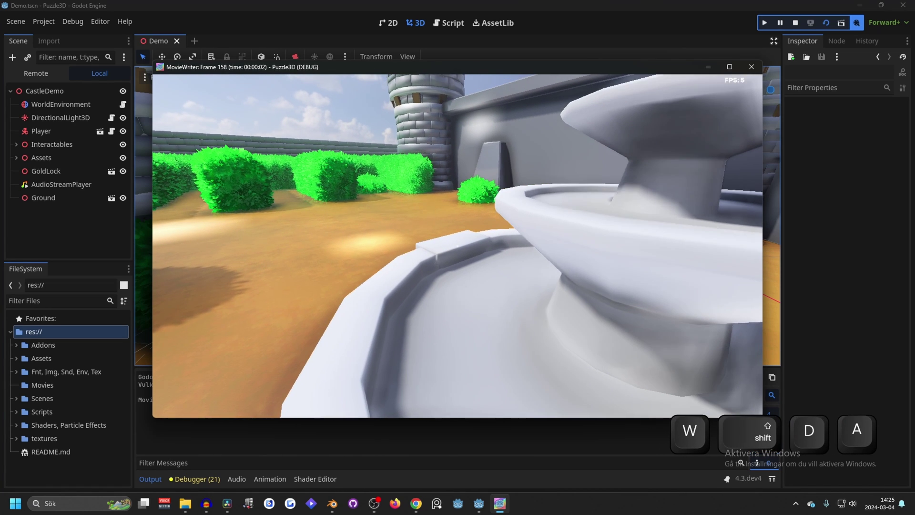
pyautogui.press('space')
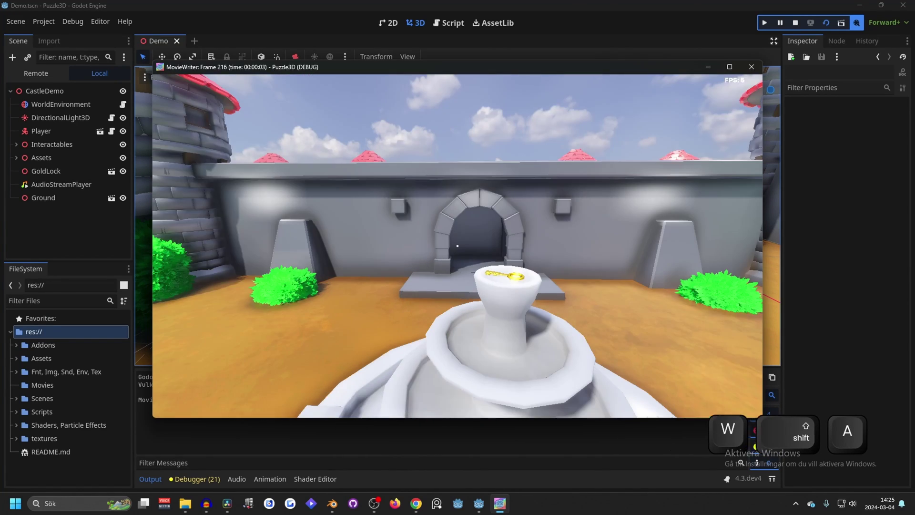
pyautogui.press('d')
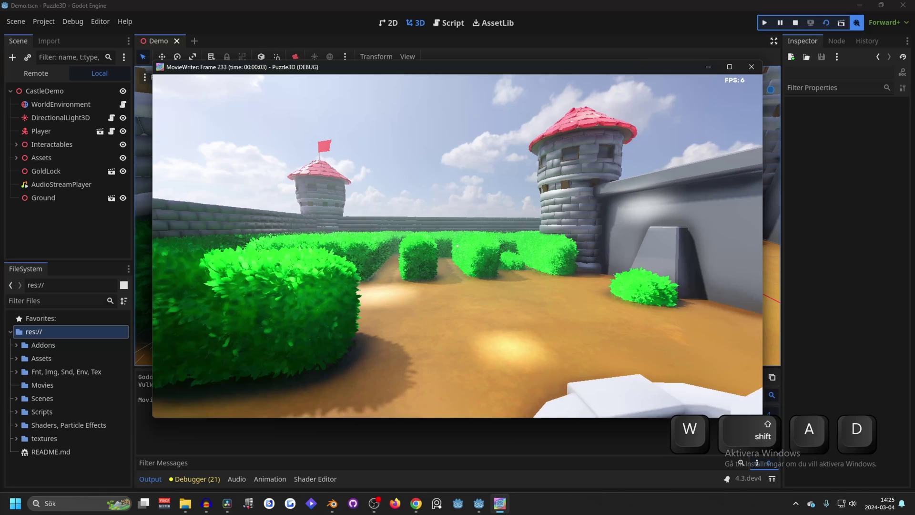
pyautogui.press('alt')
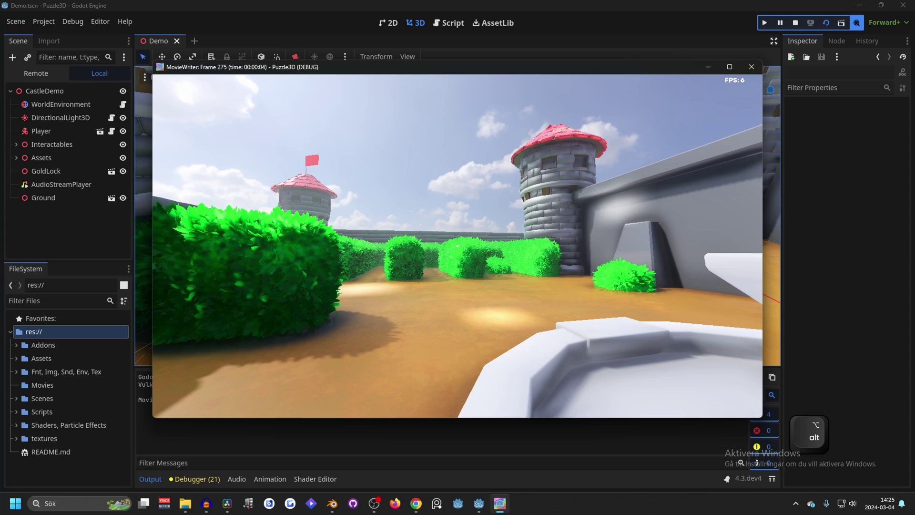
pyautogui.hotkey('alt', 'F4')
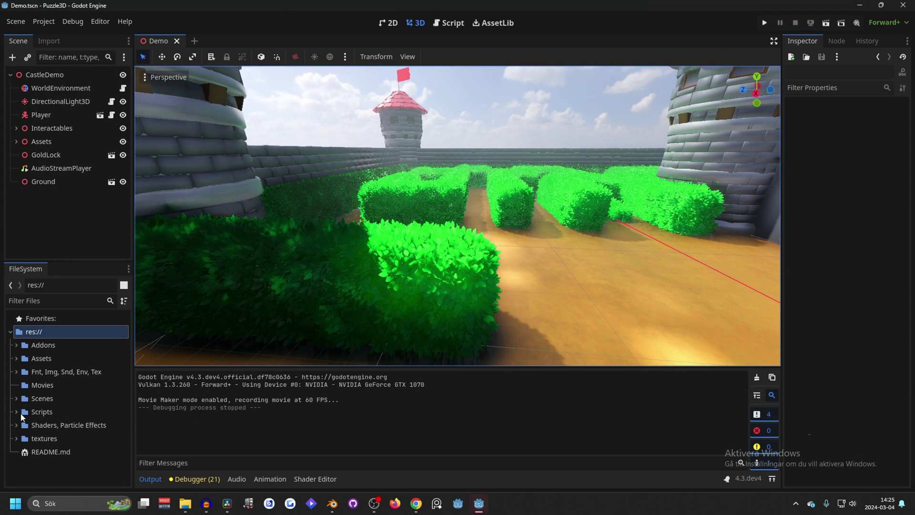
# Show the Movies folder in File Explorer and open the recorded Test1 video in Clipchamp.
pyautogui.click(34, 385)
pyautogui.rightClick(36, 385)
pyautogui.click(76, 471)
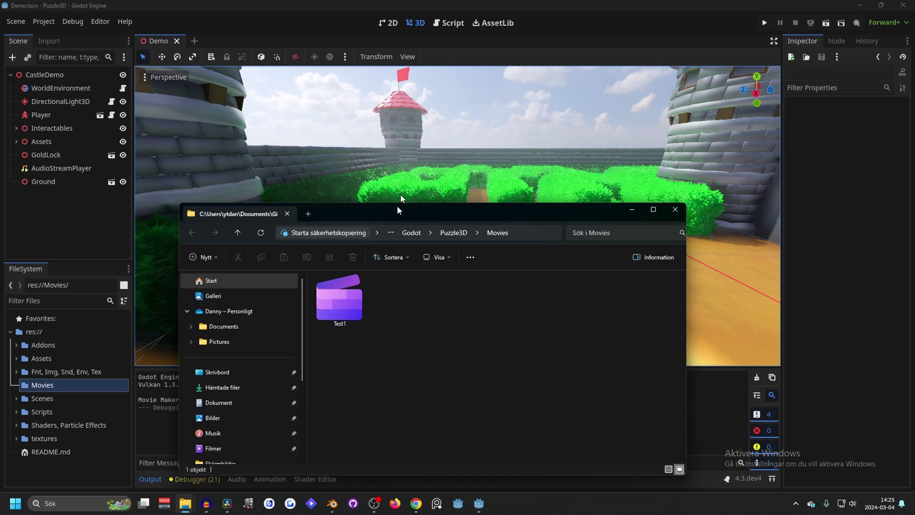
pyautogui.click(355, 203)
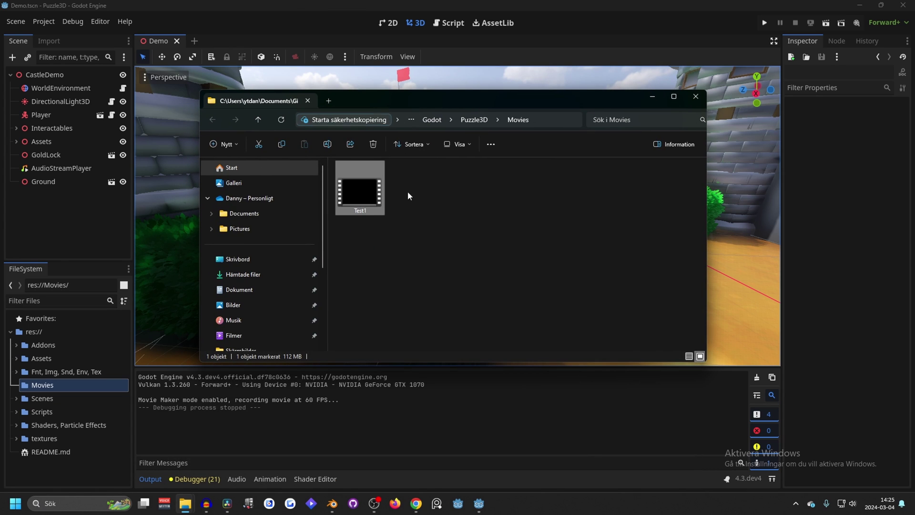
pyautogui.press('Return')
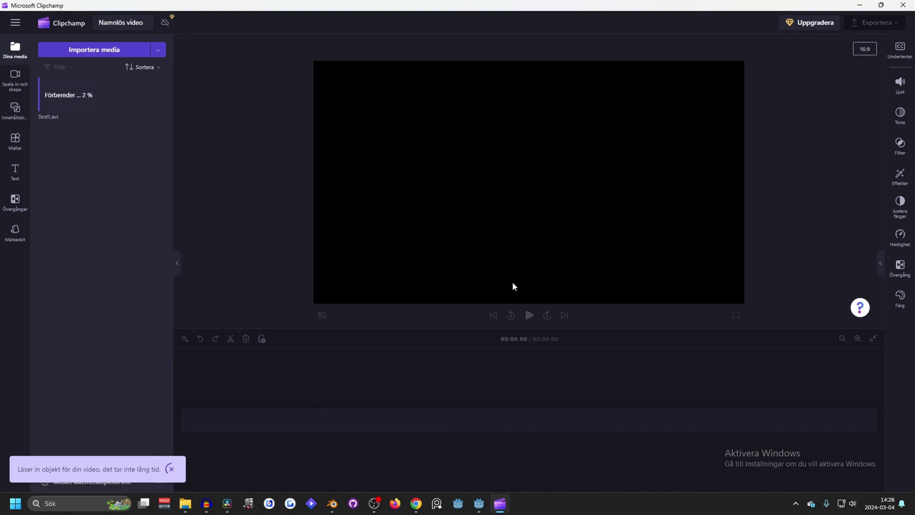
# Switch to Godot to view the movie file's save dialog, and return to Clipchamp.
pyautogui.click(480, 504)
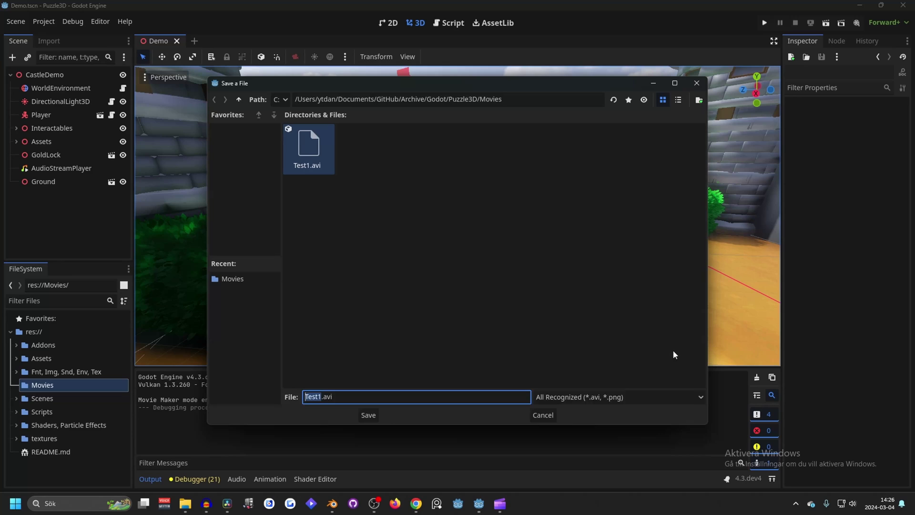
pyautogui.click(860, 6)
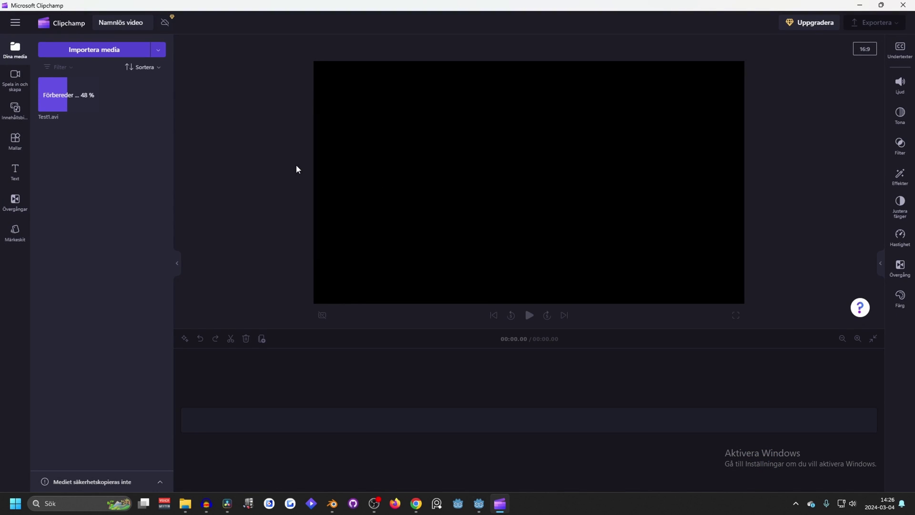
# Switch to Godot, close the project settings, and open the dungeon_demo.tscn scene by filtering the project files for "dungeon".
pyautogui.click(481, 509)
pyautogui.click(660, 84)
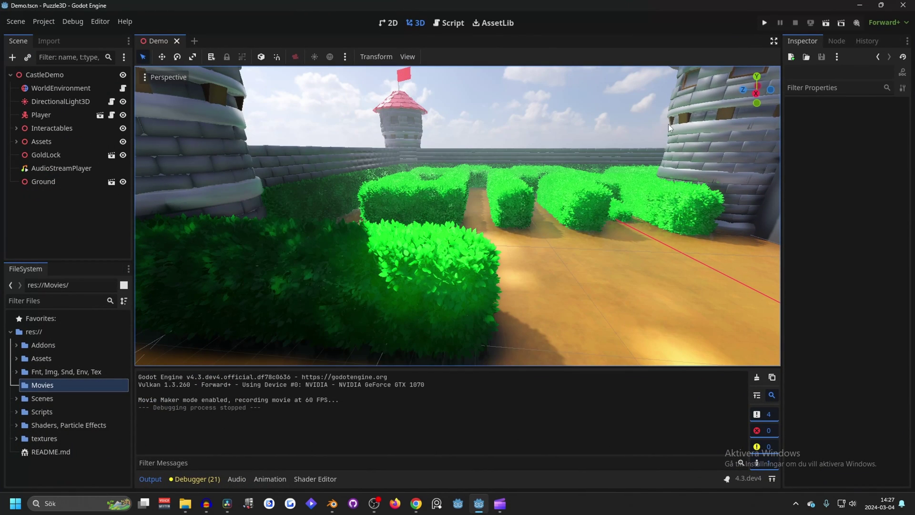
pyautogui.moveTo(335, 164); pyautogui.dragTo(236, 158, button='middle')
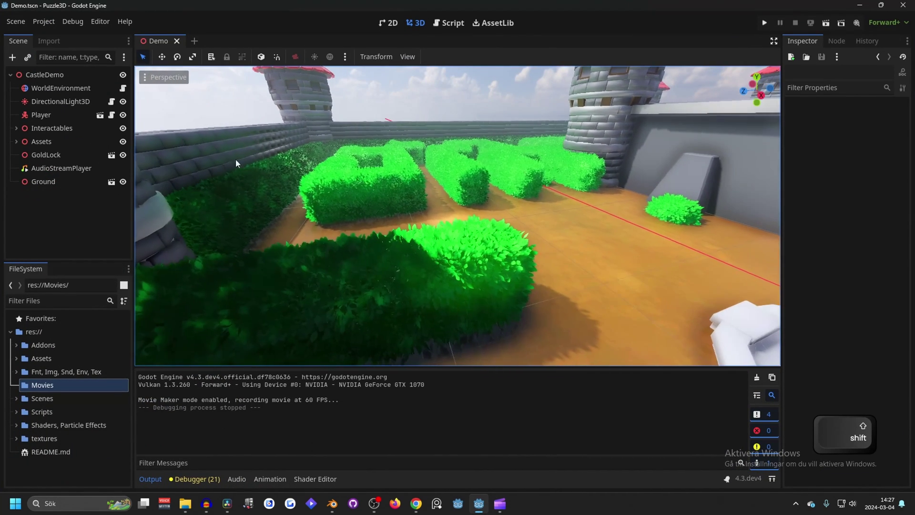
pyautogui.click(38, 299)
pyautogui.write('dungeon')
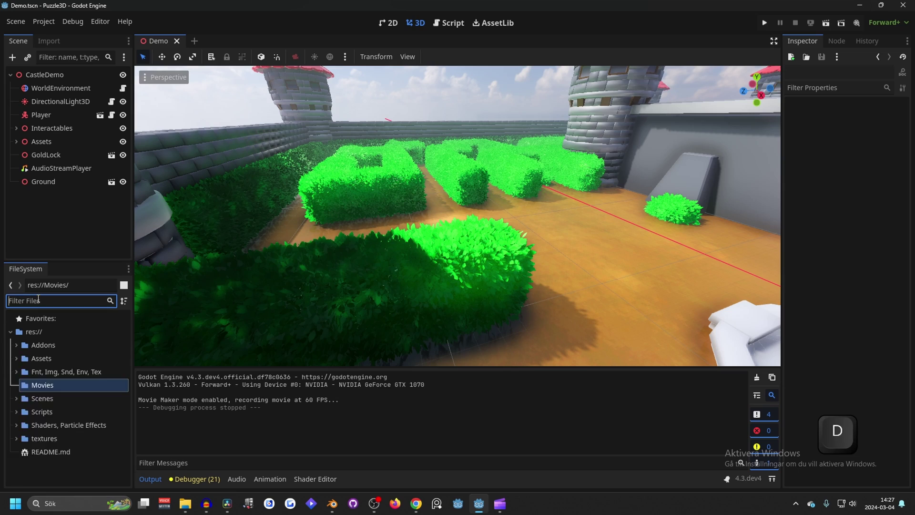
pyautogui.doubleClick(81, 413)
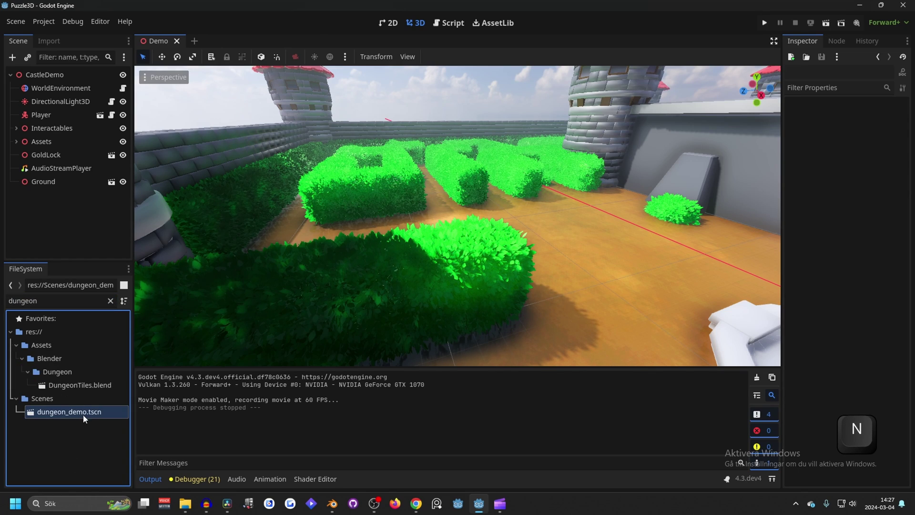
# Look around the dungeon scene, examining the water channel, the wooden walkways and the torch-lit barred cell door.
pyautogui.scroll(-10, 489, 148)
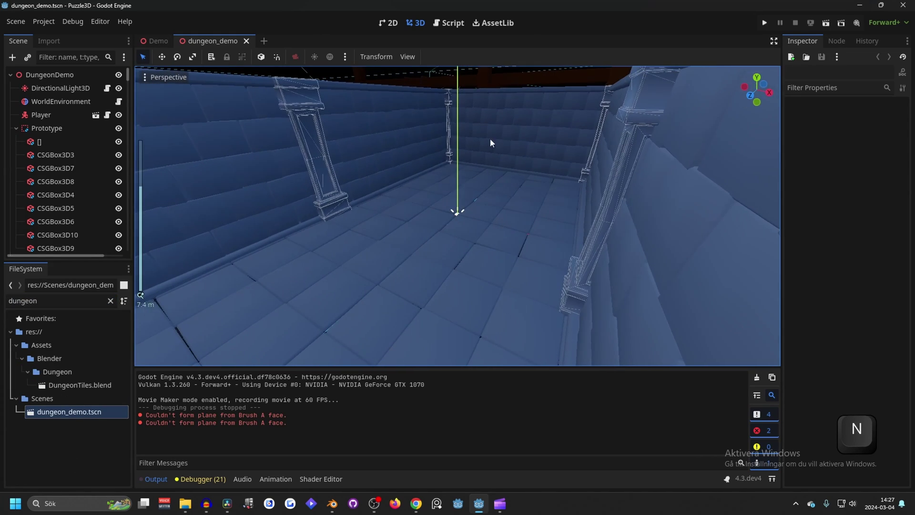
pyautogui.moveTo(682, 137); pyautogui.dragTo(210, 143, button='middle')
pyautogui.moveTo(459, 169); pyautogui.dragTo(479, 181, button='middle')
pyautogui.scroll(14, 514, 144)
pyautogui.keyDown('shift'); pyautogui.moveTo(479, 181); pyautogui.dragTo(502, 116, button='right'); pyautogui.keyUp('shift')
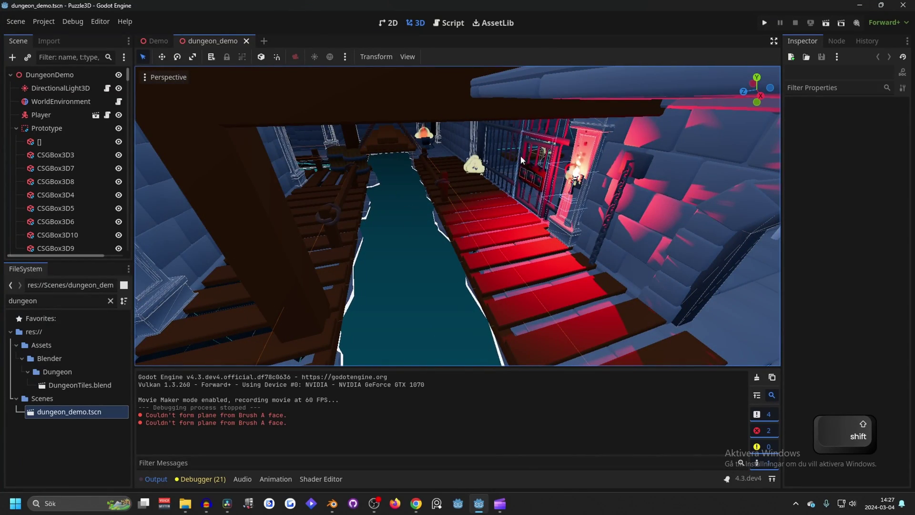
pyautogui.moveTo(482, 258); pyautogui.dragTo(453, 236, button='middle')
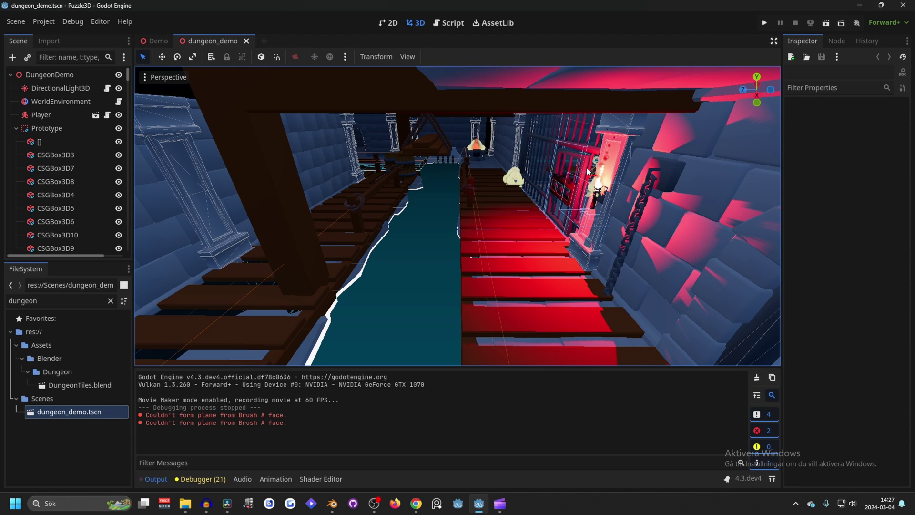
pyautogui.moveTo(495, 223); pyautogui.dragTo(481, 221, button='middle')
pyautogui.moveTo(481, 219)
pyautogui.mouseDown(button='right')
pyautogui.moveTo(473, 228)
pyautogui.moveTo(482, 224)
pyautogui.mouseUp(button='right')
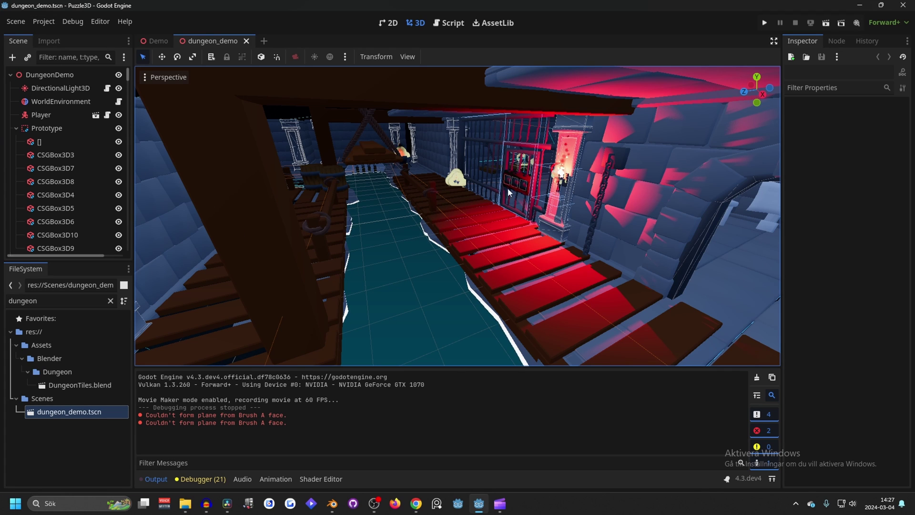
# Set the Movie Writer's movie file to Test2 in the project's Movies folder, and close the project settings.
pyautogui.click(41, 24)
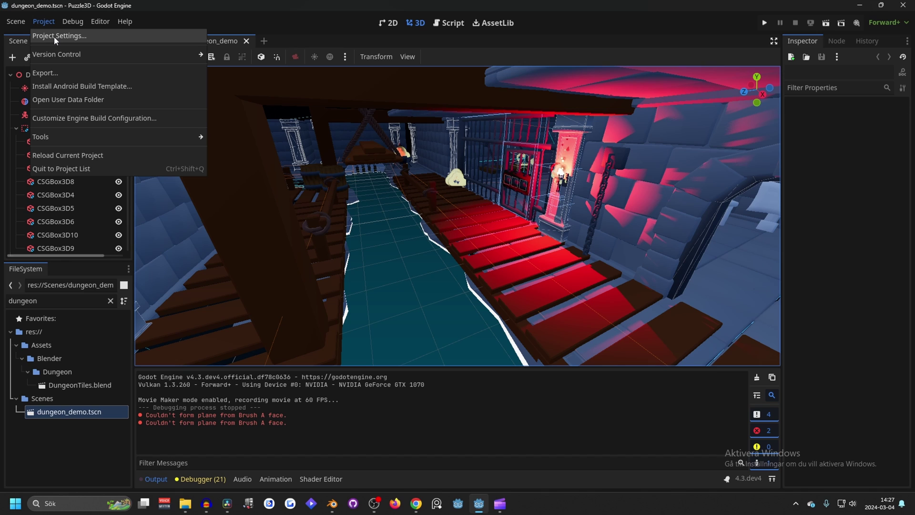
pyautogui.click(53, 36)
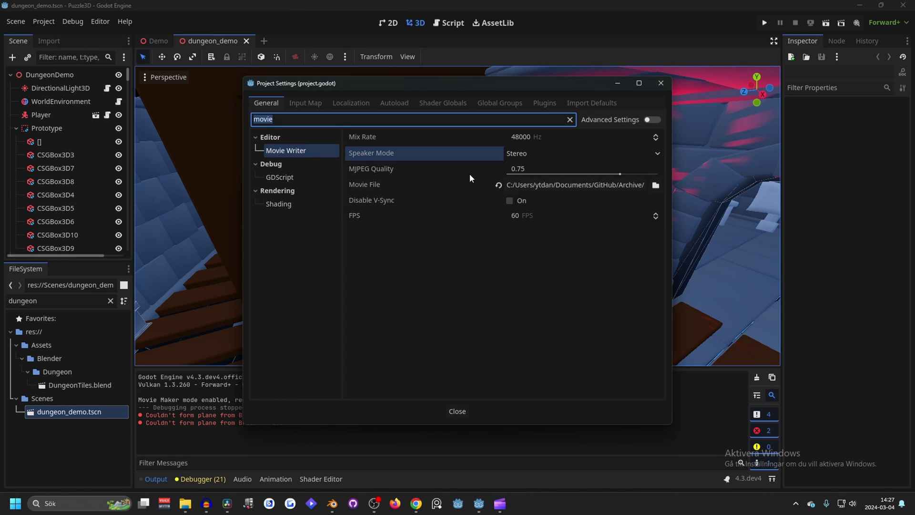
pyautogui.click(655, 185)
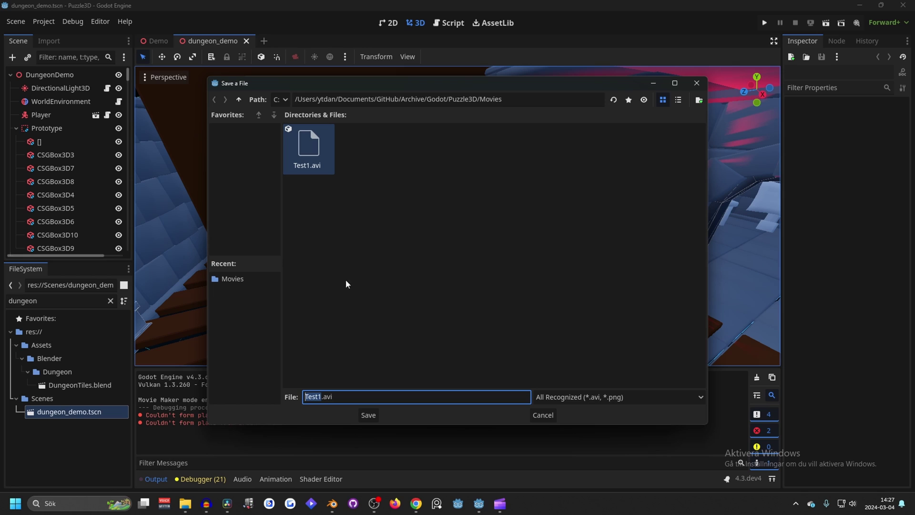
pyautogui.press('shift')
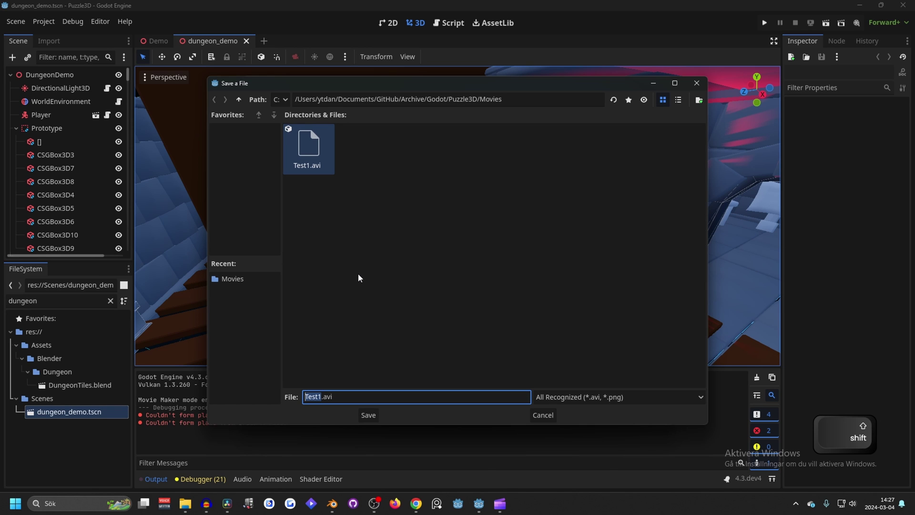
pyautogui.write('Test2')
pyautogui.press('Return')
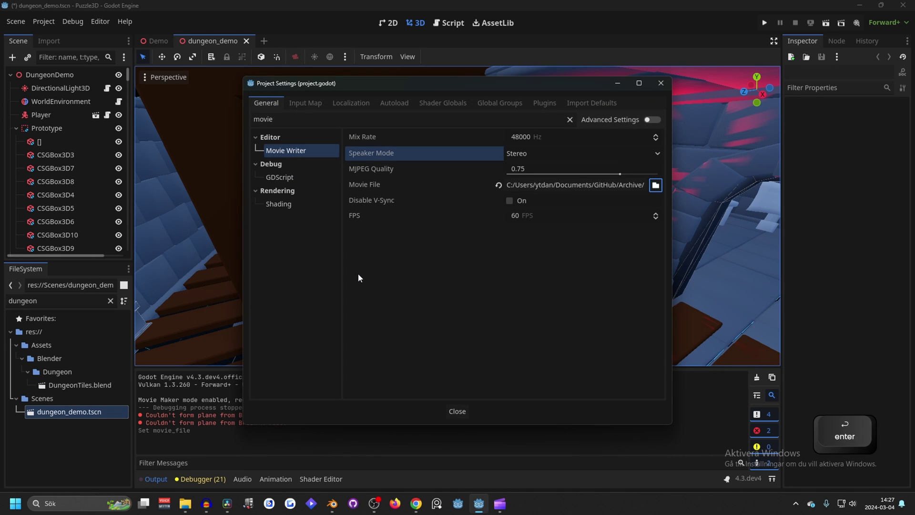
pyautogui.click(453, 415)
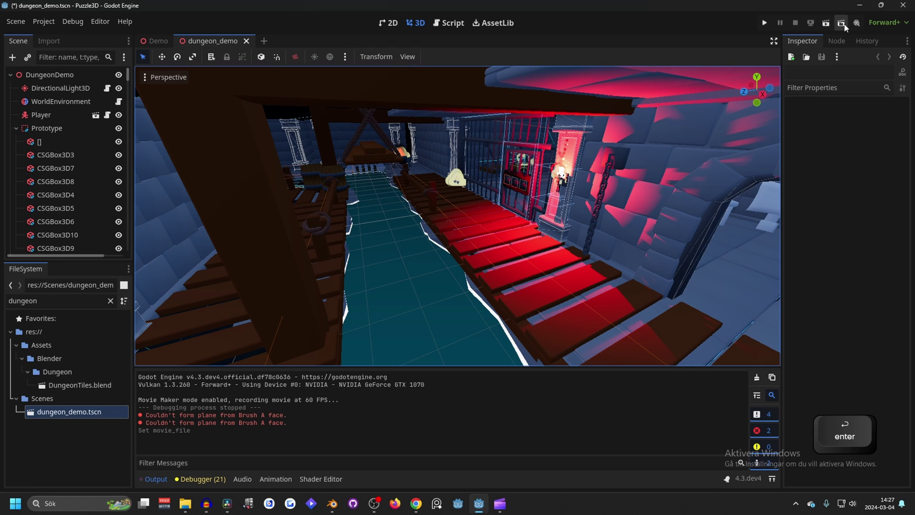
# Run the project in Movie Maker mode to record the player sprinting and strafing near the barred dungeon door, and close the game.
pyautogui.click(857, 23)
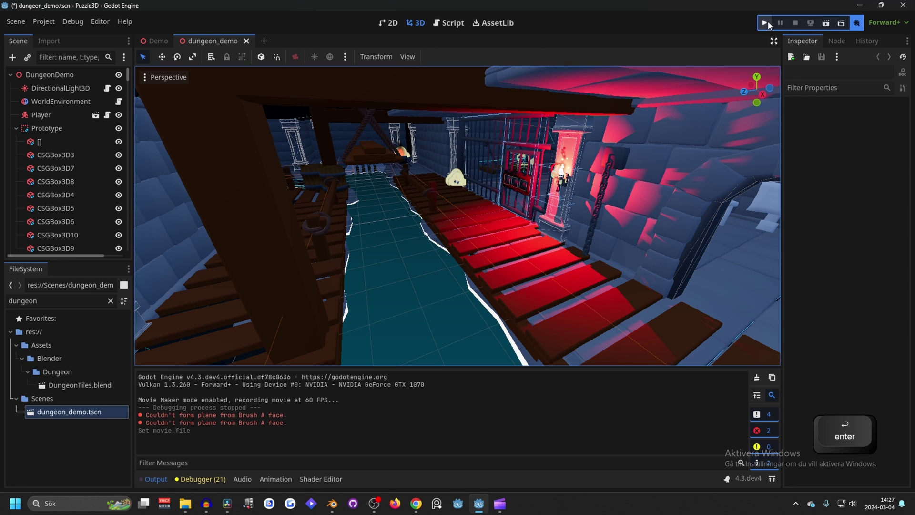
pyautogui.press('F5')
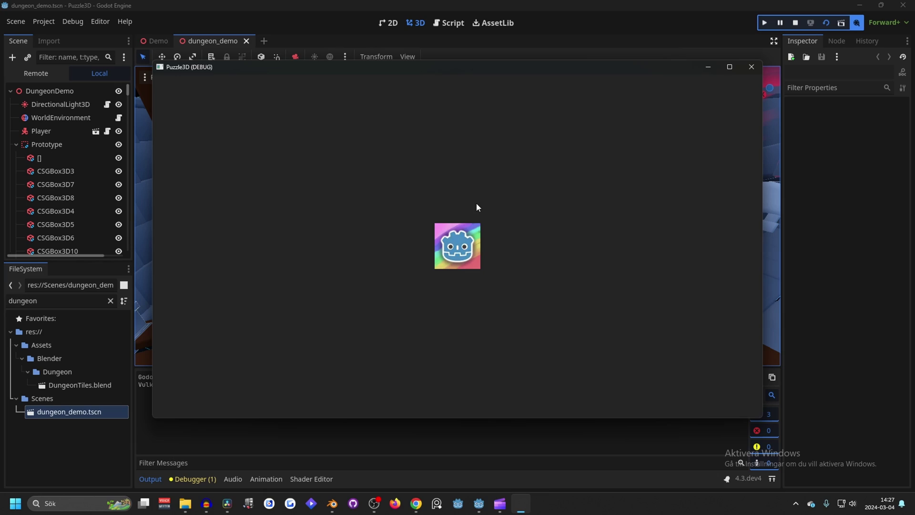
pyautogui.hotkey('shift', 'w')
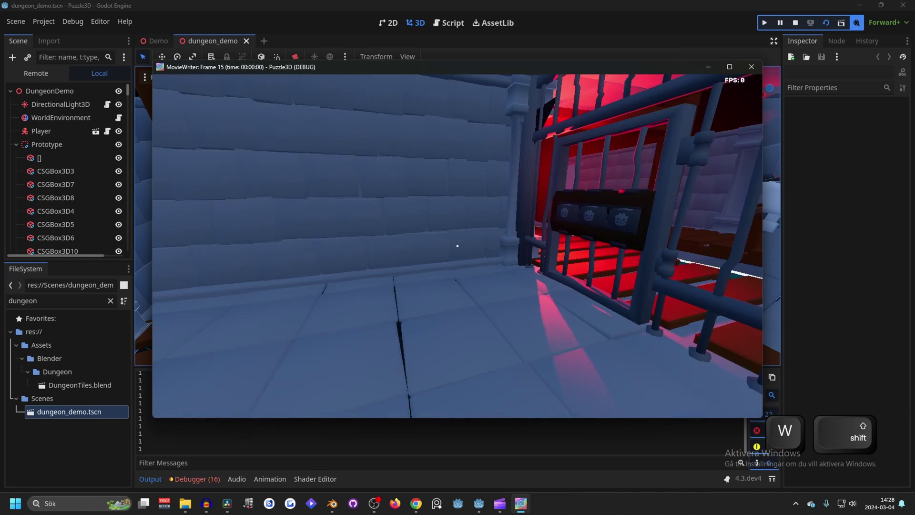
pyautogui.press('a')
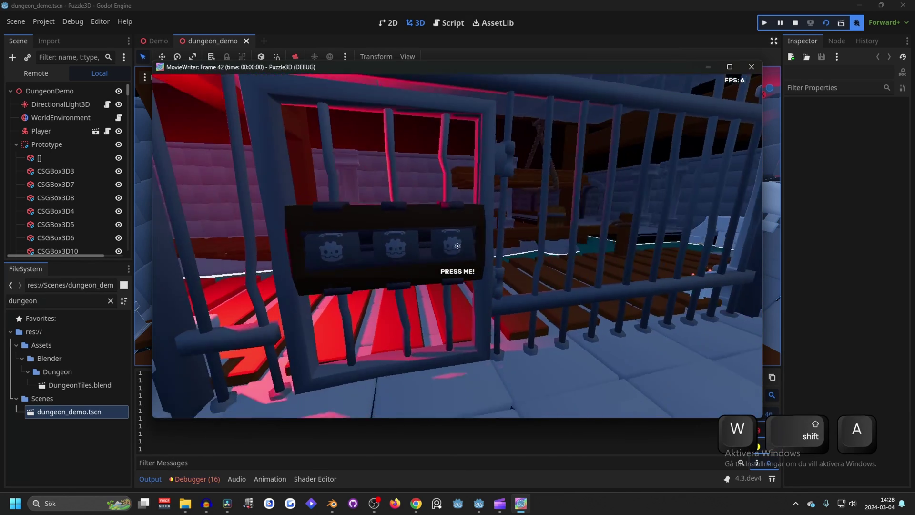
pyautogui.press('d')
pyautogui.hotkey('alt', 'F4')
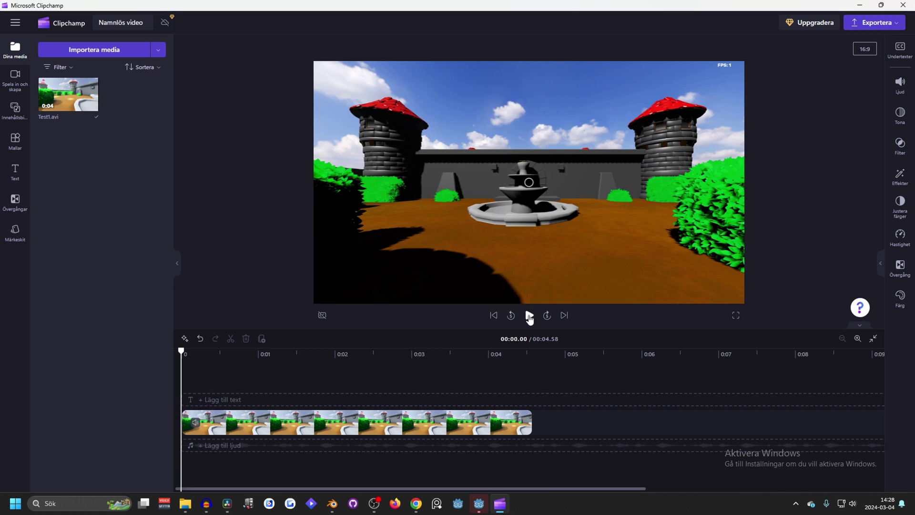
# Play back the Test1 recording in Clipchamp, and return to Godot to turn off Movie Maker mode.
pyautogui.click(529, 315)
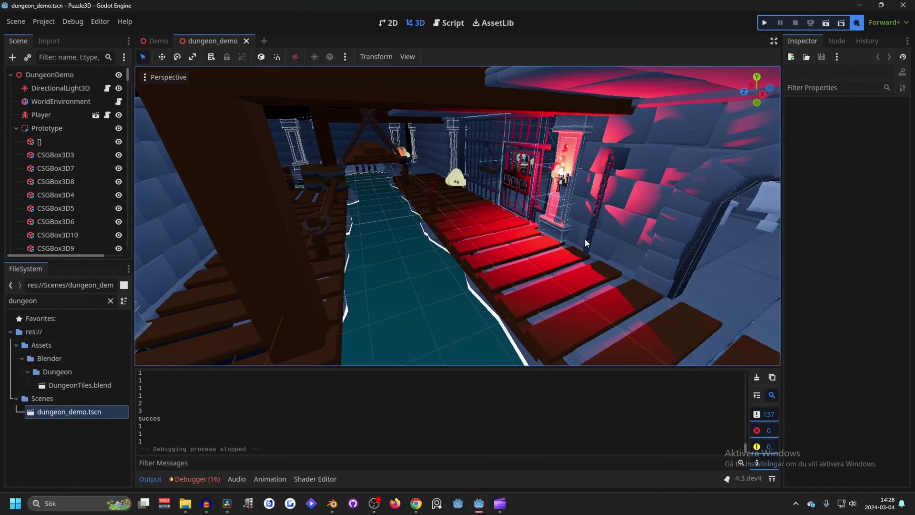
pyautogui.click(857, 22)
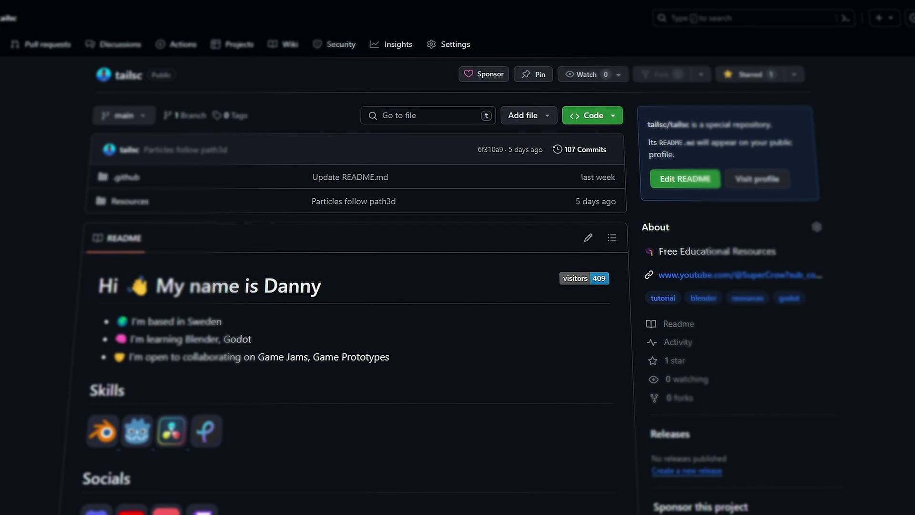
# Remove the star from the profile repository on GitHub.
pyautogui.click(755, 75)
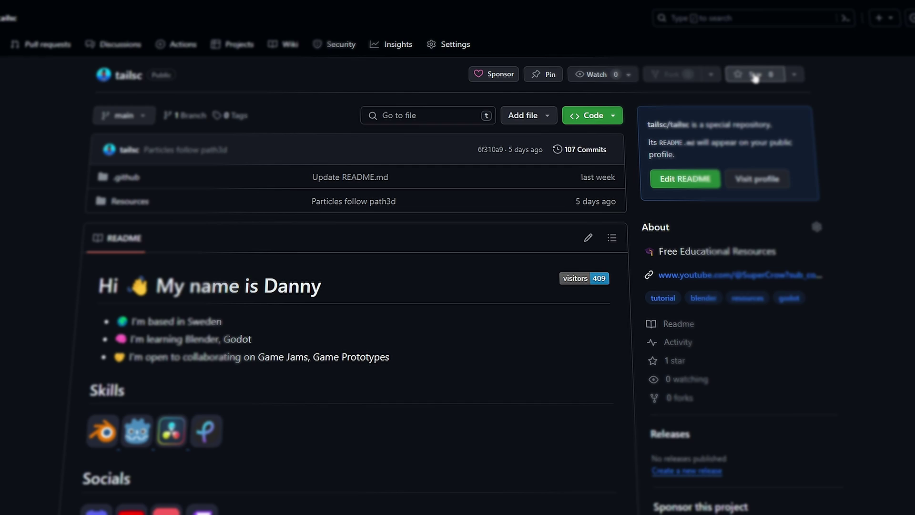